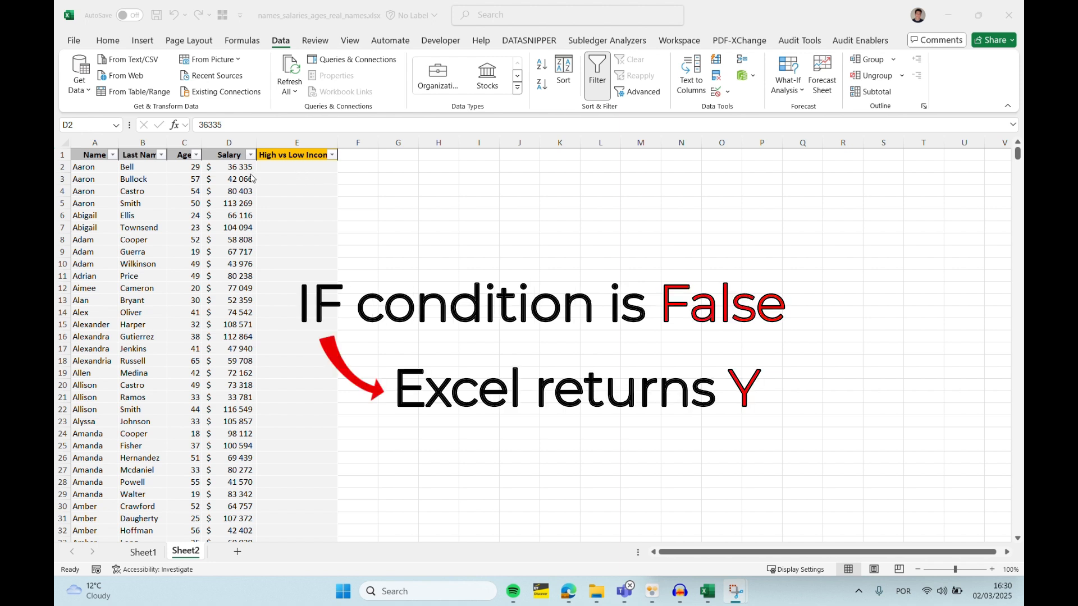
Step: Widen column E so the full "High vs Low Income" header fits
click(228, 169)
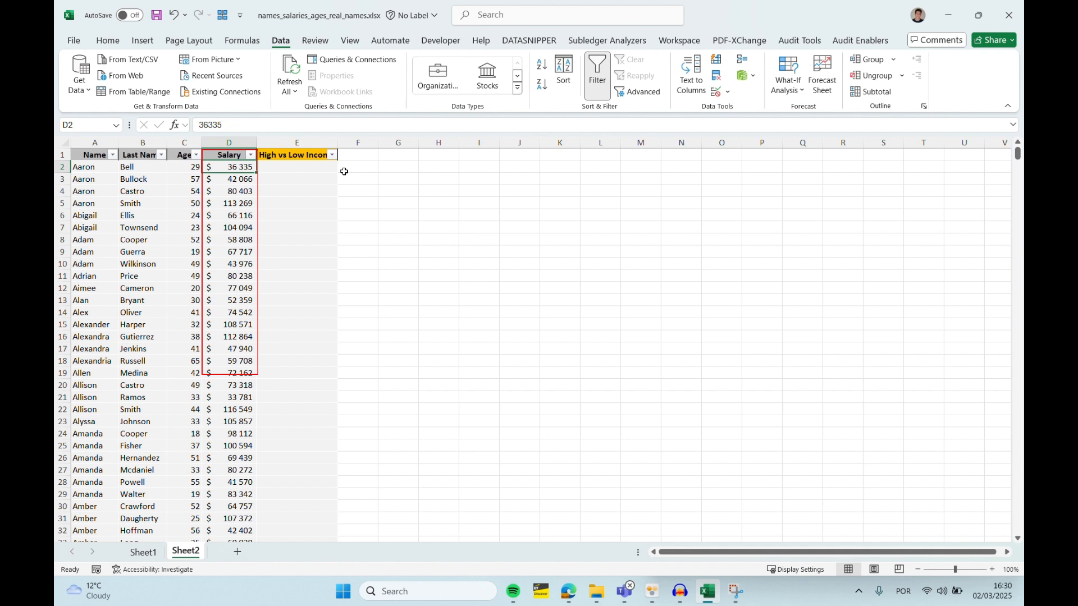
click(297, 170)
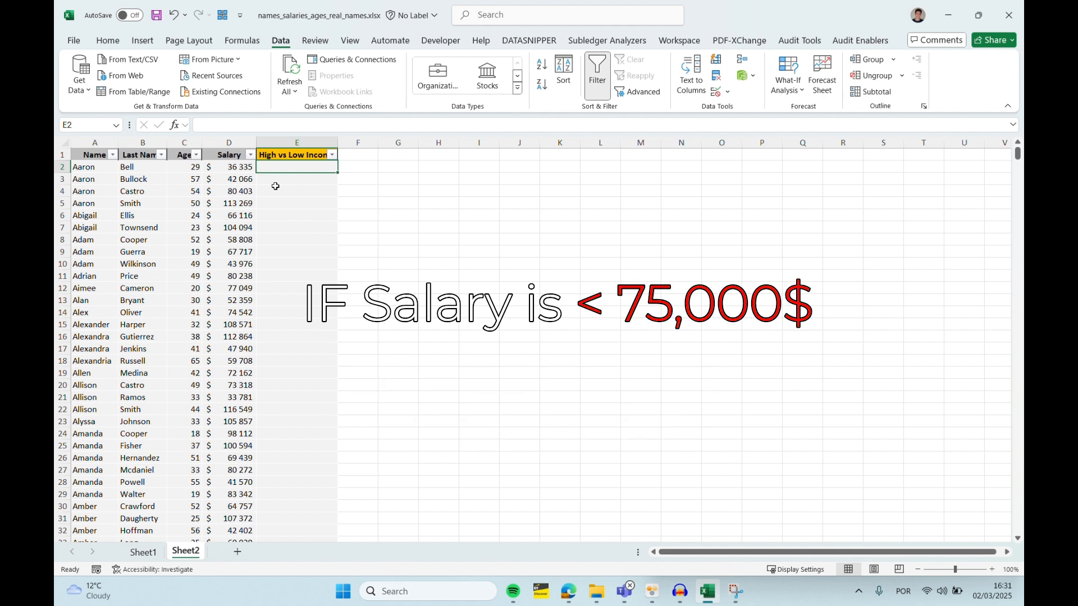
drag(338, 141, 356, 140)
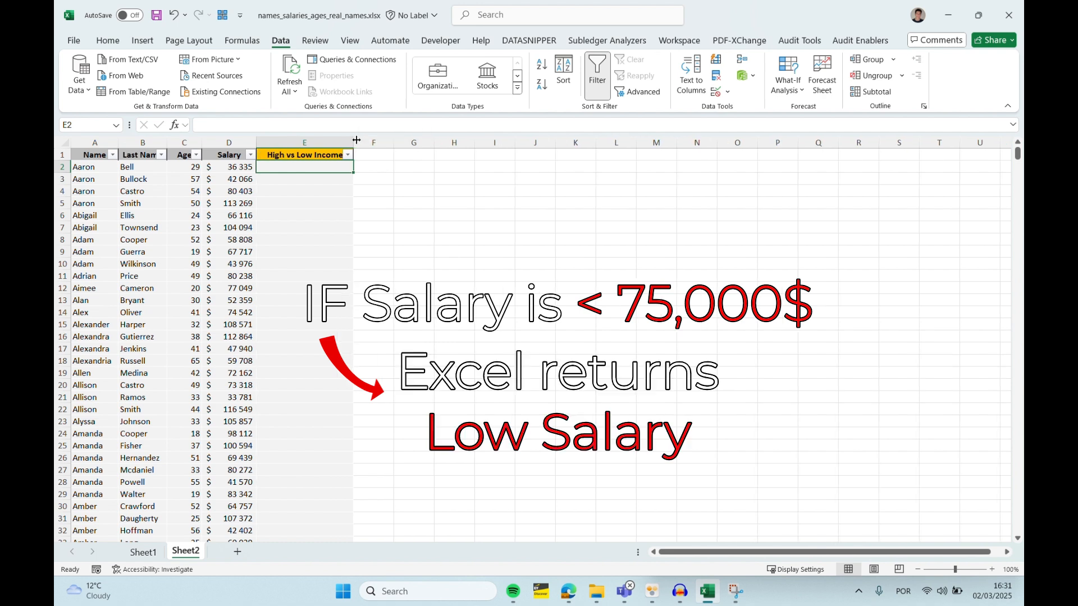
key(Up)
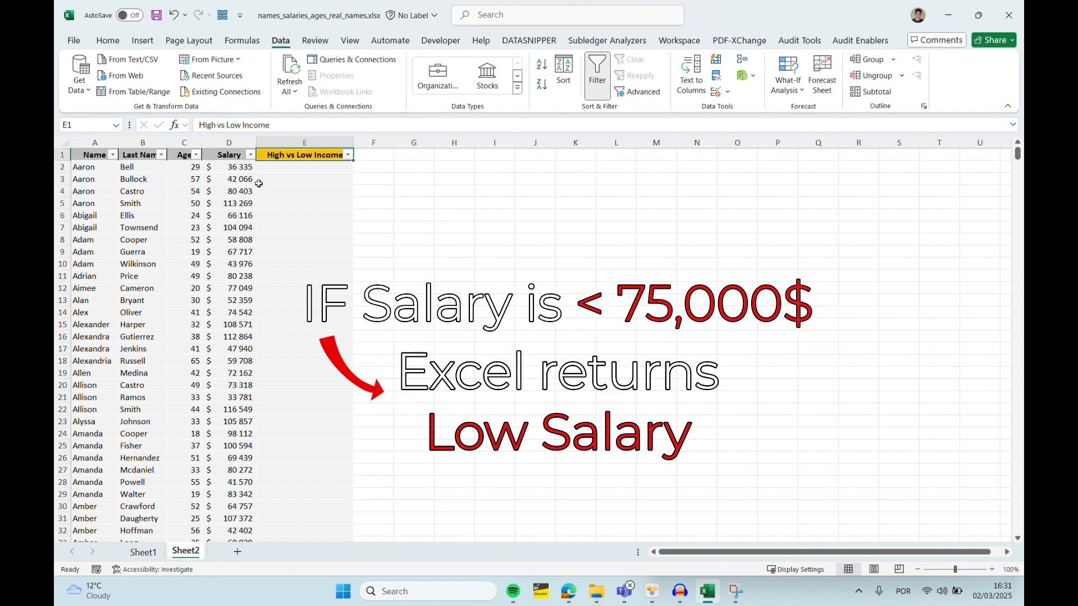
Step: Start an IF formula in E2 with the logical test D2>75000, using semicolons as argument separators
key(Down)
text(=)
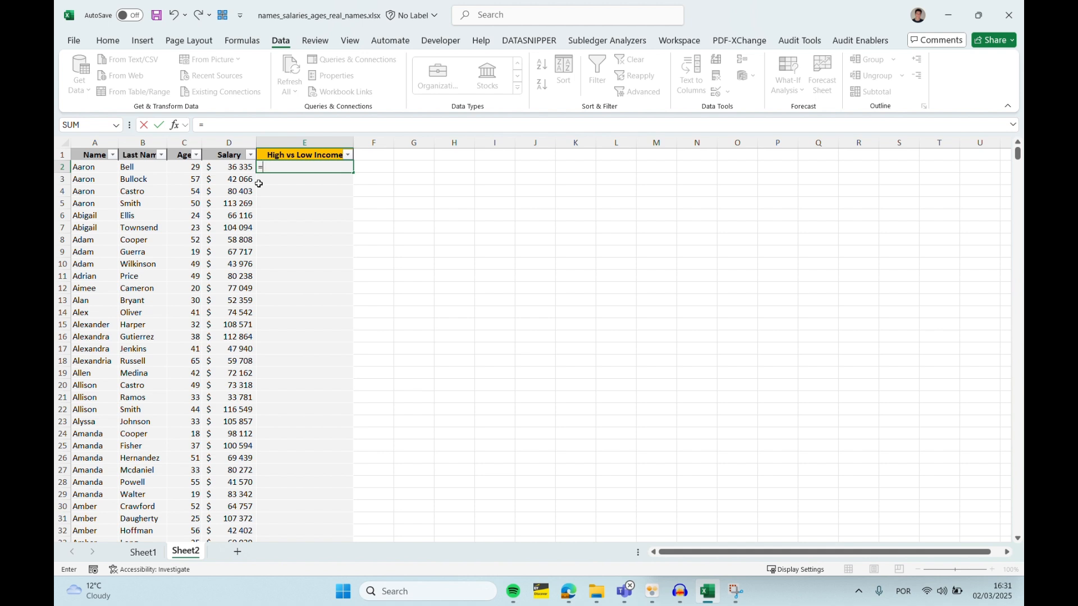
text(if()
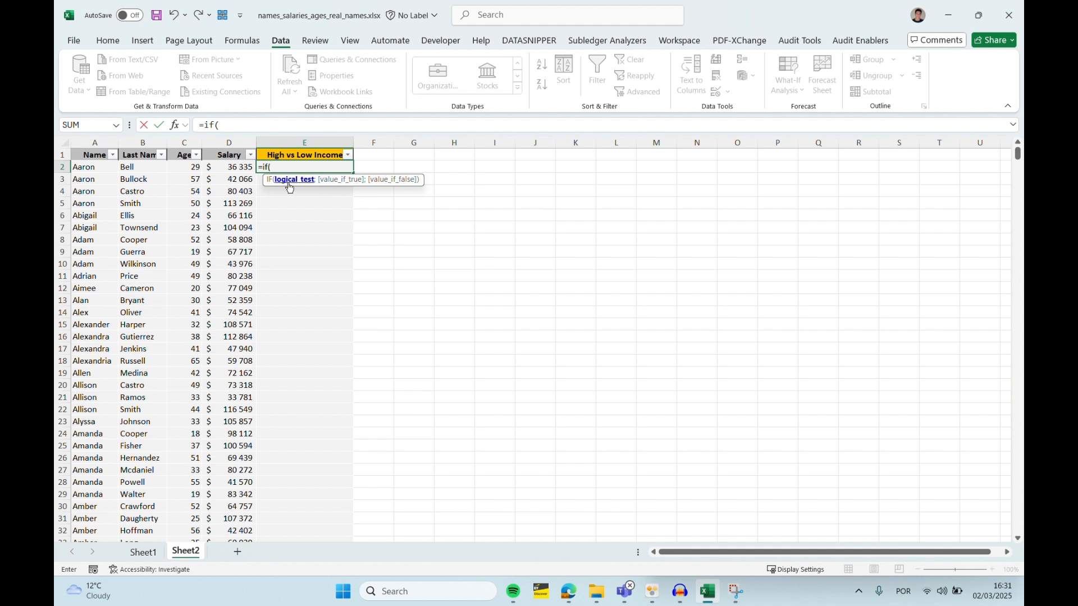
key(Left)
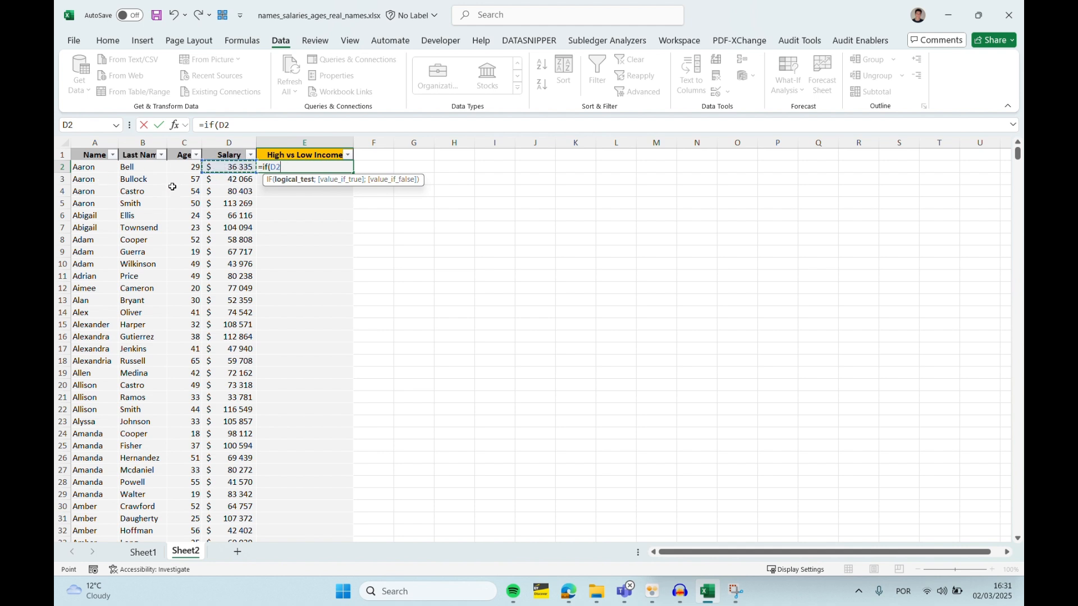
text(>75000;)
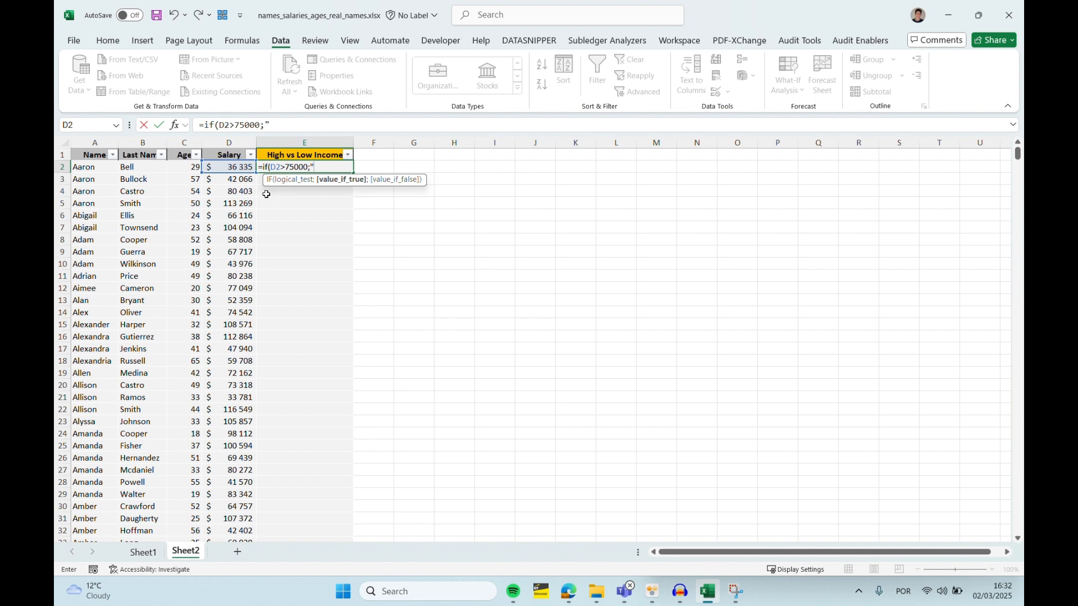
Step: Add "High salary" as the IF formula's value if true, followed by a semicolon separator
key(Caps_Lock)
text(H)
key(Caps_Lock)
text(igh sl)
key(BackSpace)
text(alary")
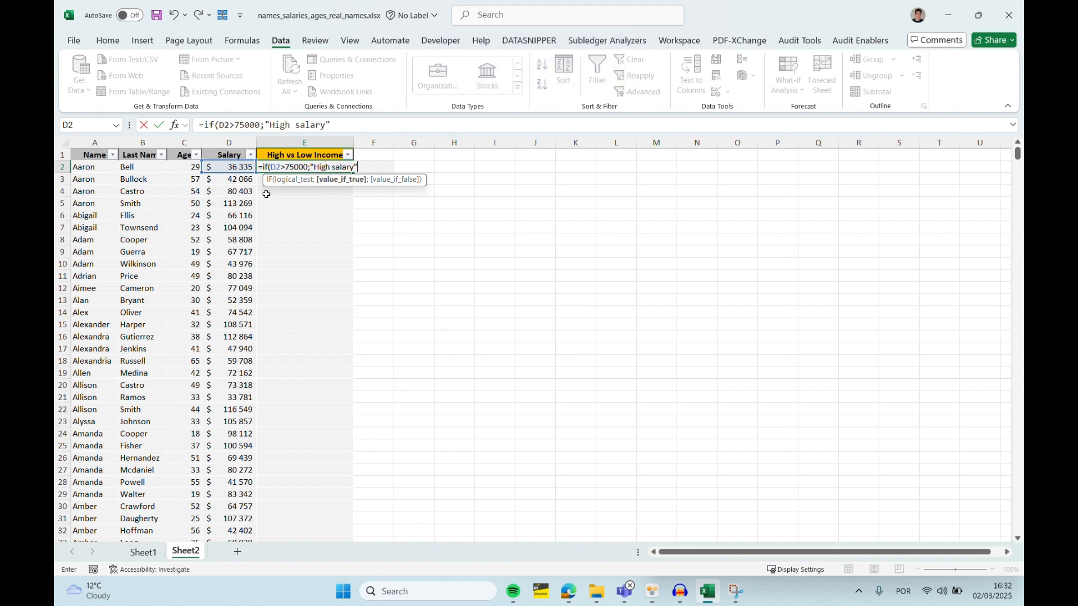
text(;)
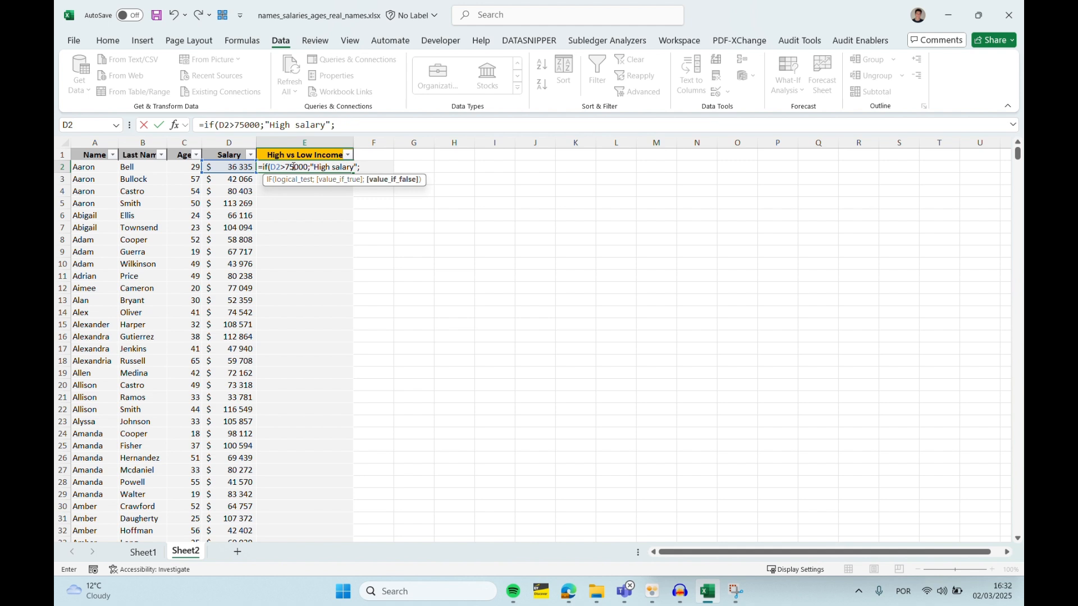
Step: Add "Low salary" as the value if false at the end of the IF formula
click(365, 168)
text(")
key(Caps_Lock)
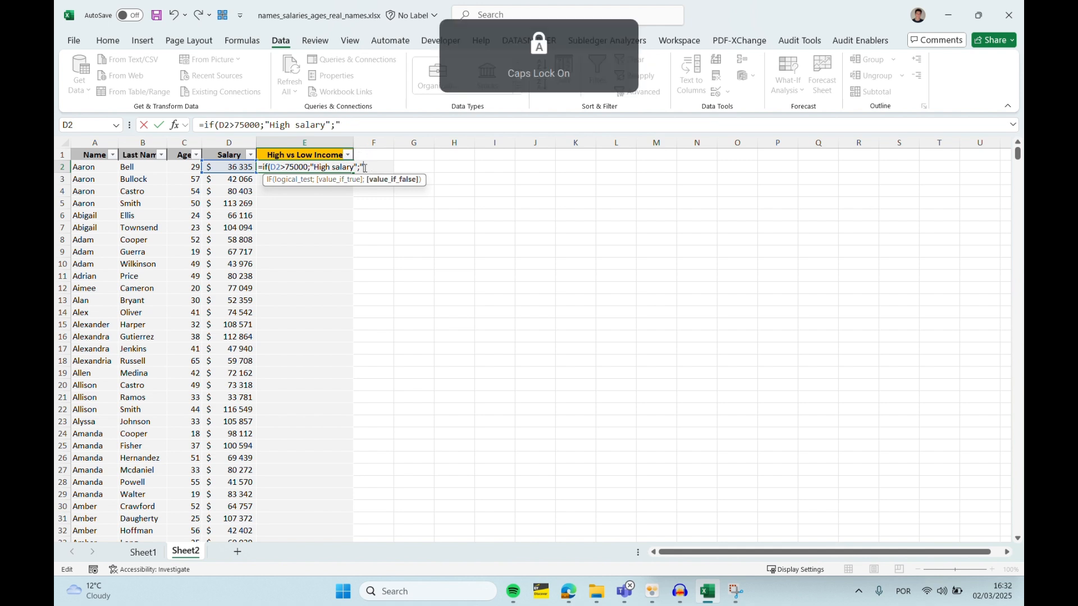
key(Caps_Lock)
text(Low sal)
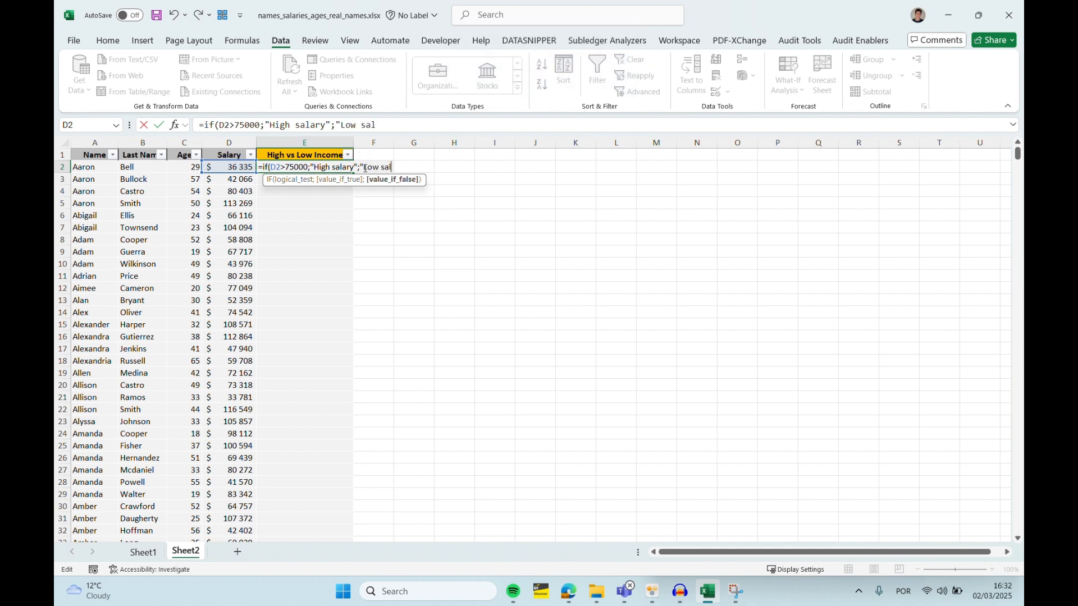
text(ary")
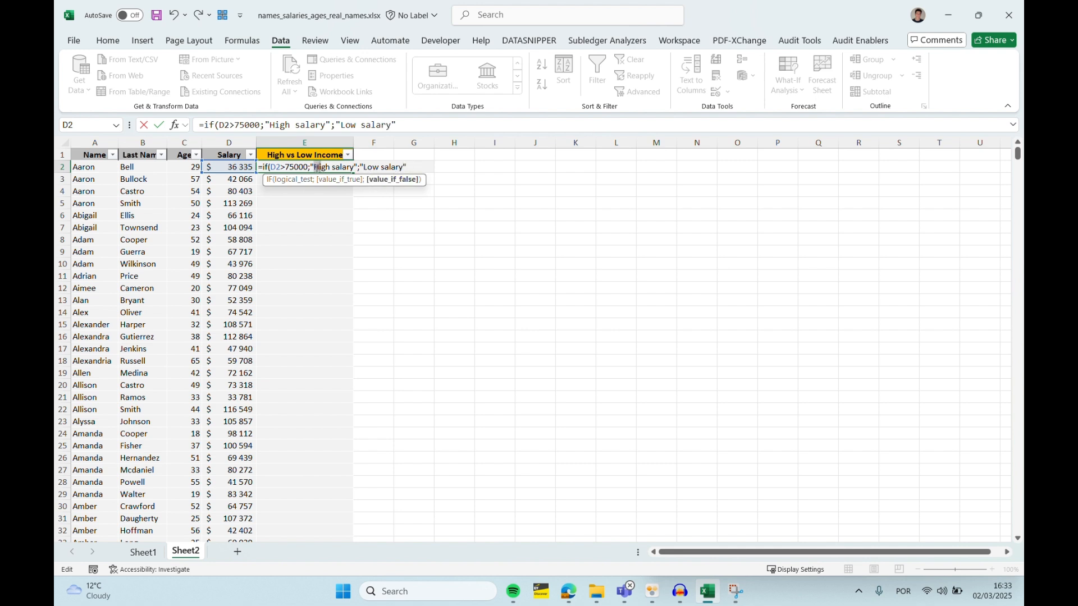
Step: Close and commit the IF formula in E2, and fill it down the High vs Low Income column to the last data row
drag(314, 166, 353, 167)
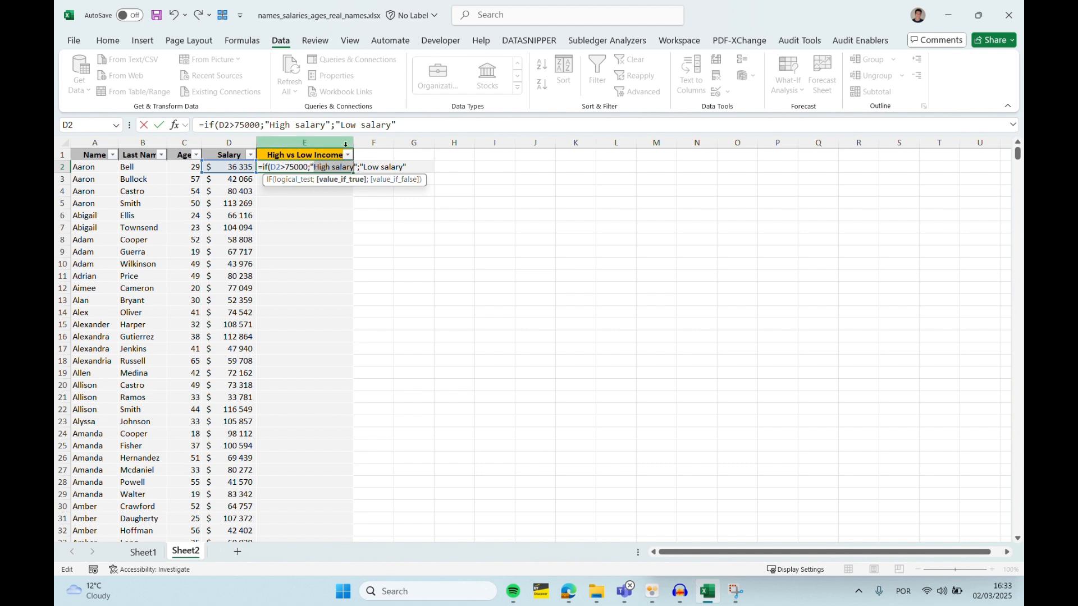
click(326, 167)
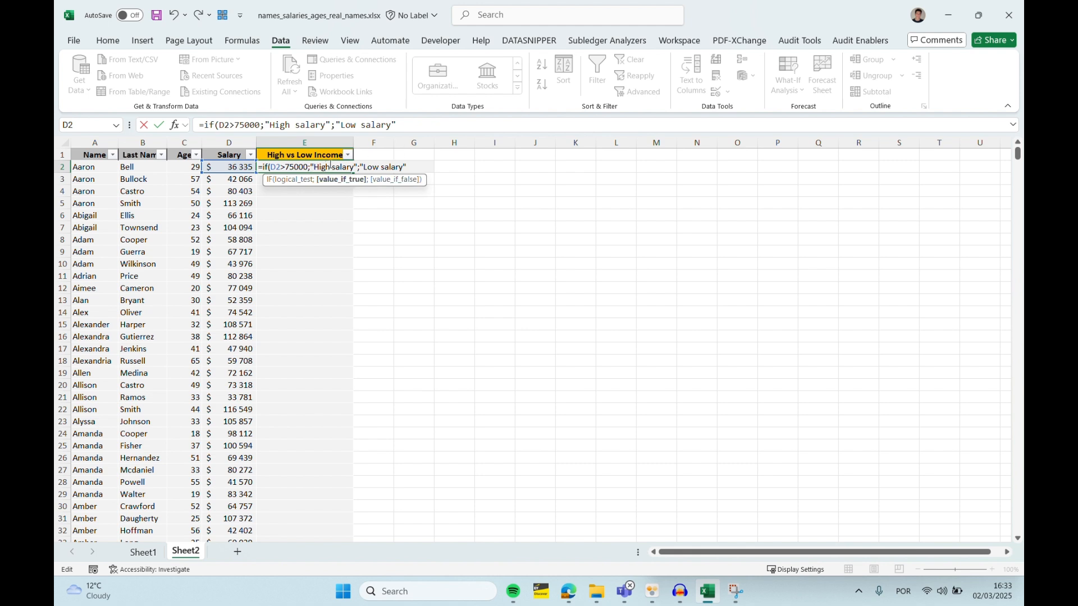
click(417, 167)
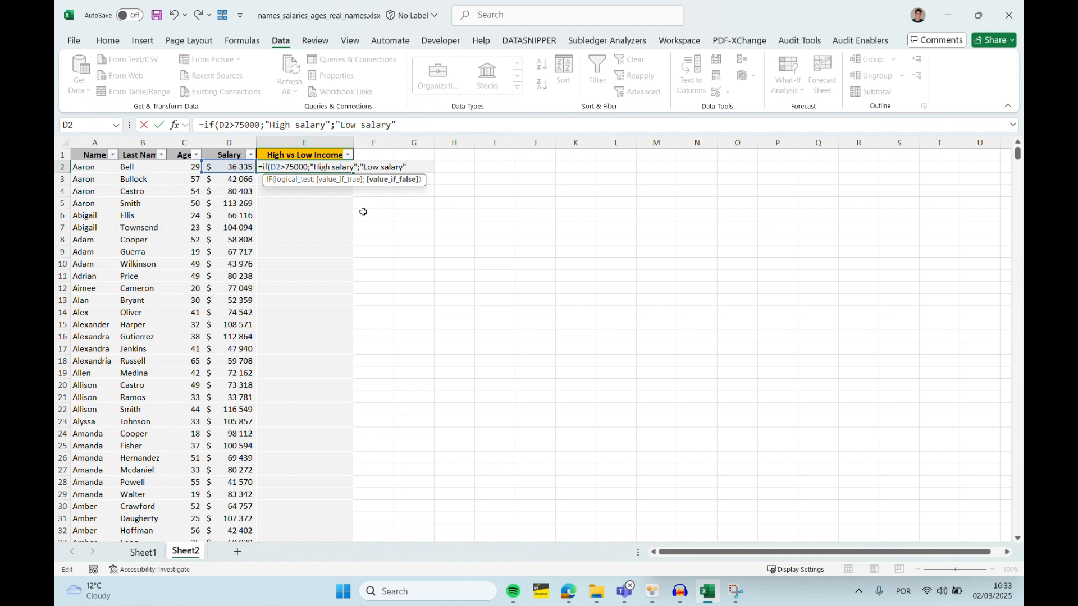
text())
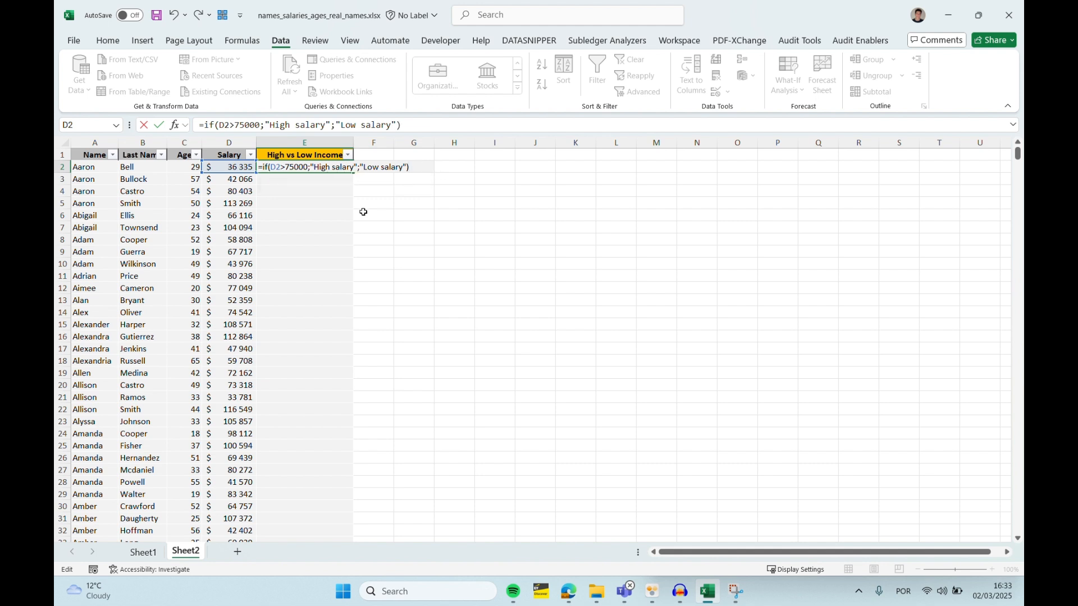
key(ctrl+Return)
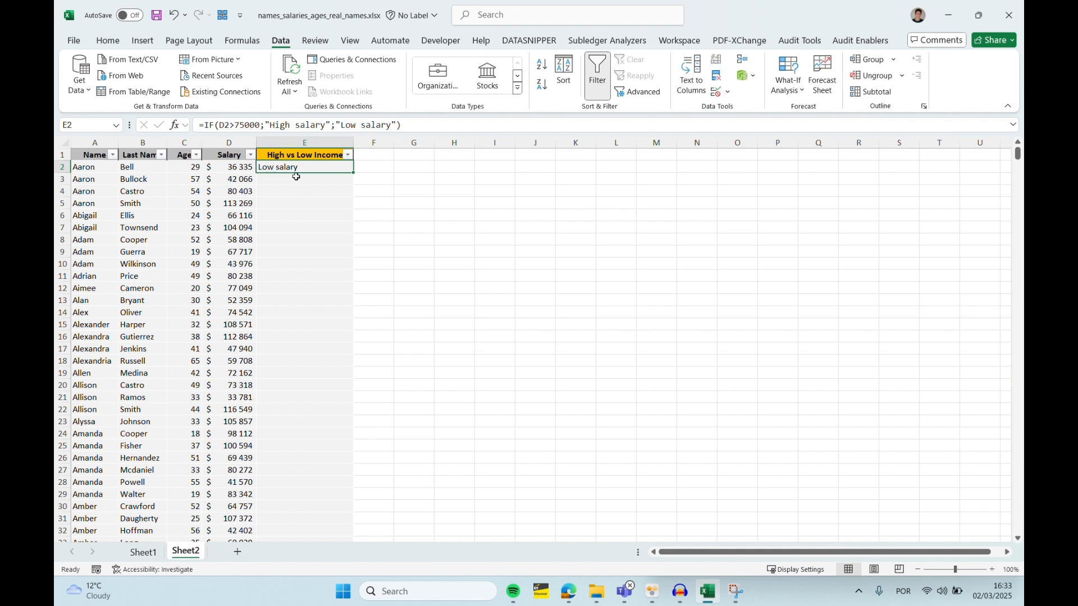
double_click(352, 174)
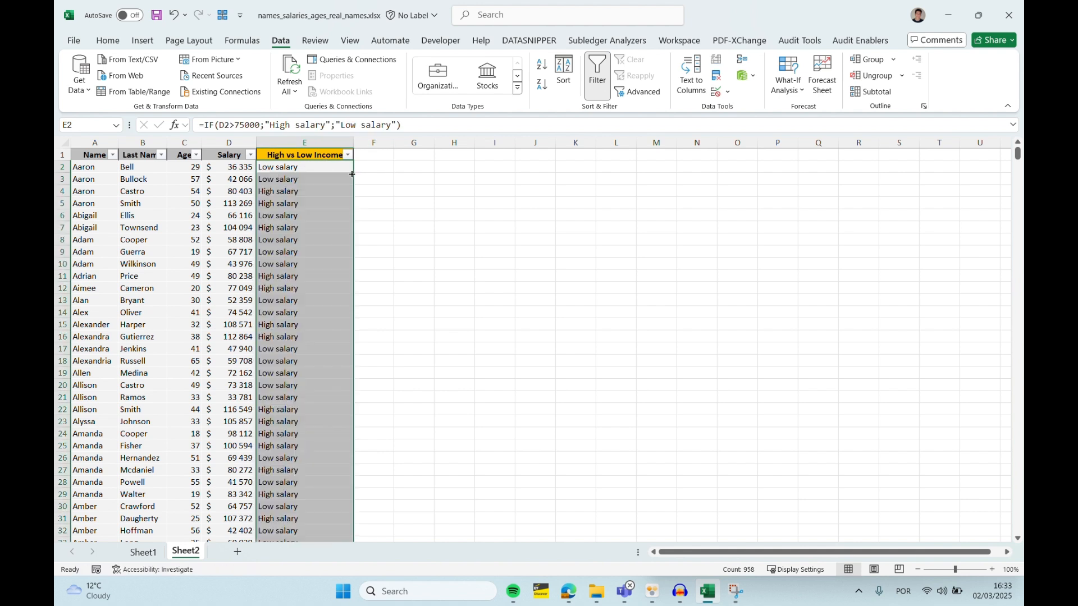
click(303, 167)
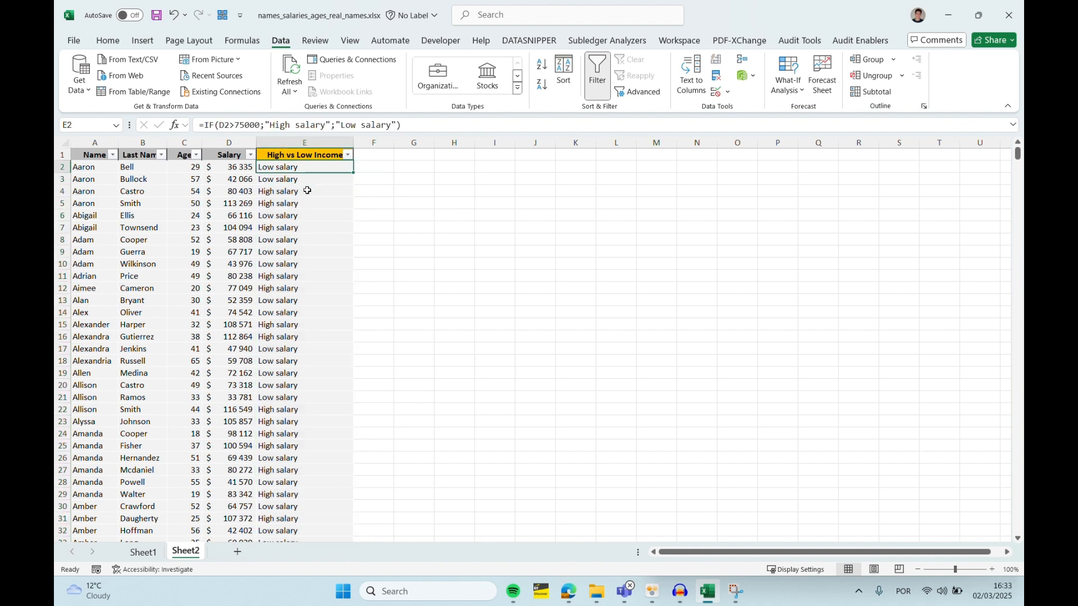
Step: Examine the salary classifications down to the last data row and back at the start of the list, comparing them with the Salary column
scroll(297, 235, down, 7)
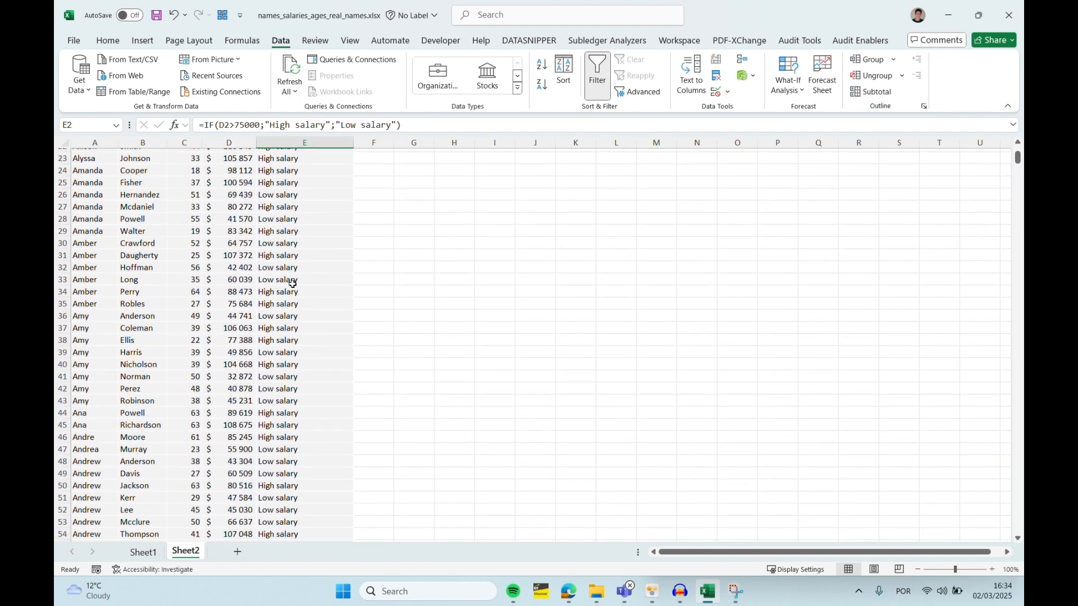
scroll(292, 283, down, 14)
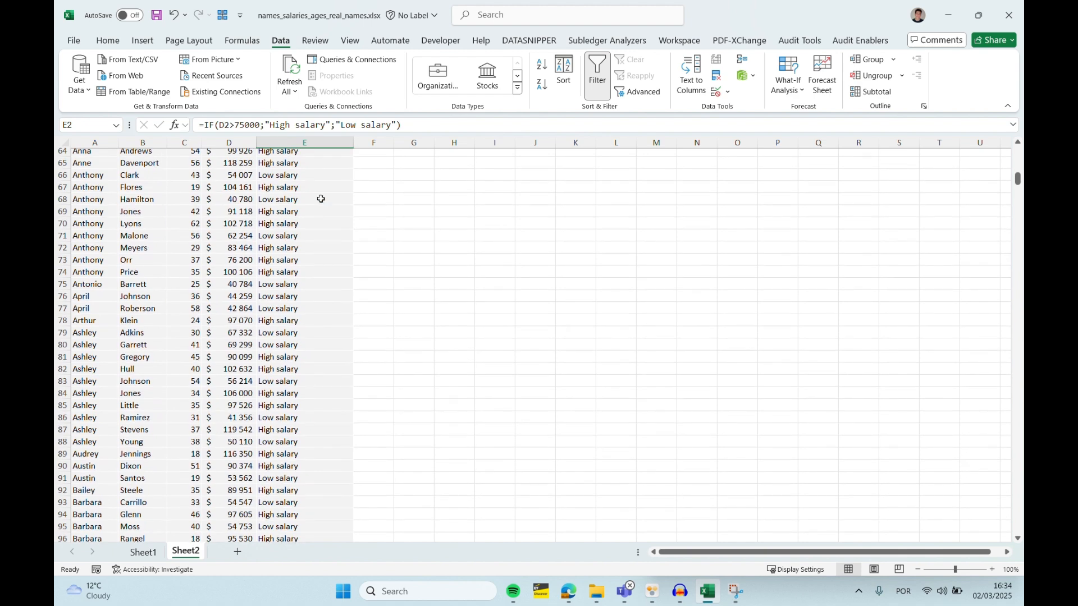
scroll(299, 313, down, 1)
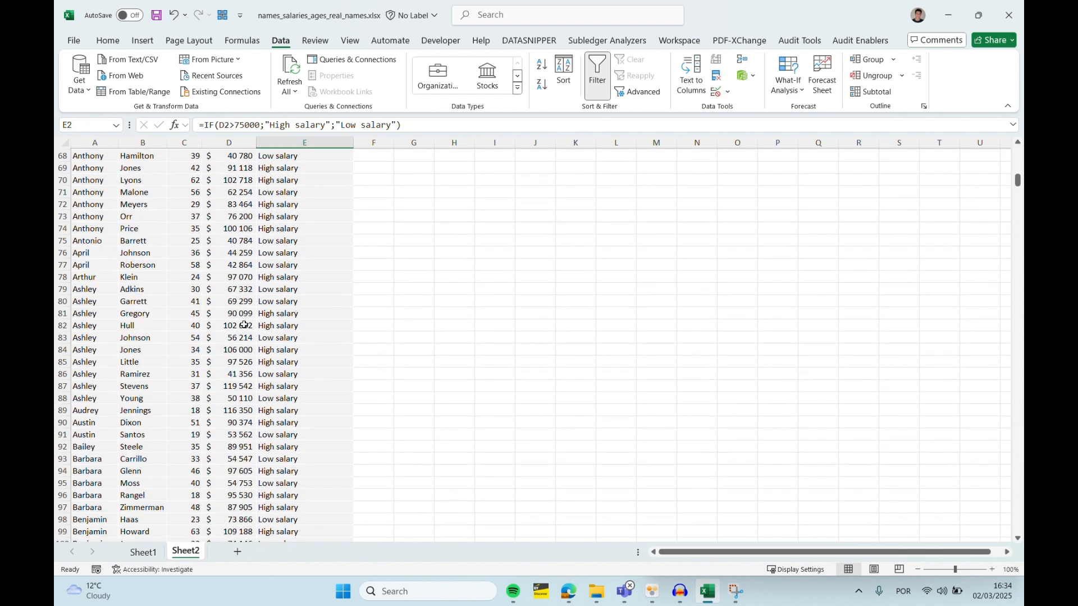
scroll(290, 384, down, 1)
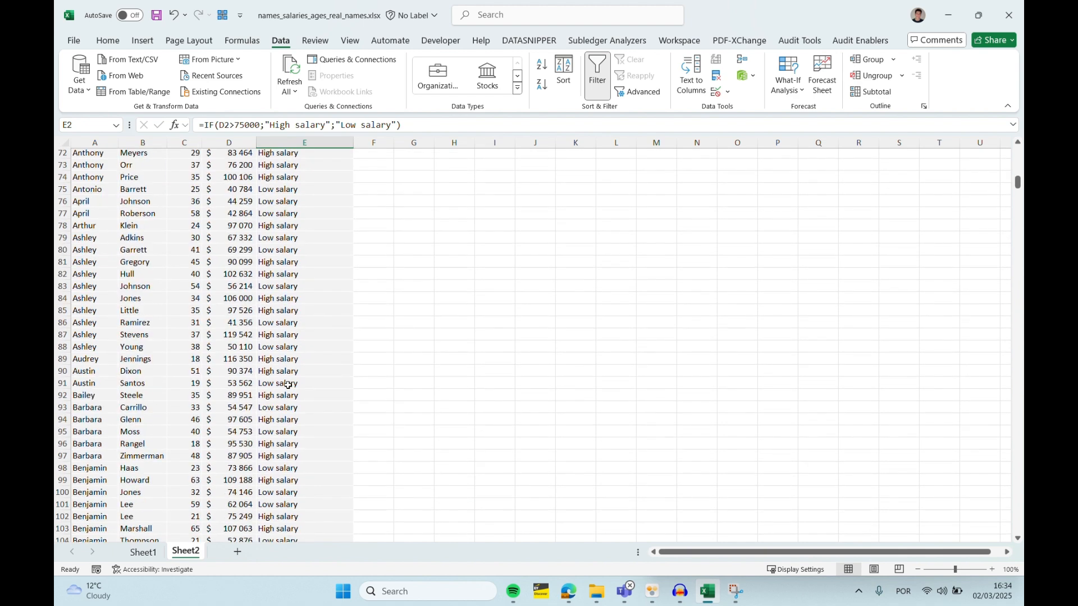
click(290, 384)
key(ctrl+Down)
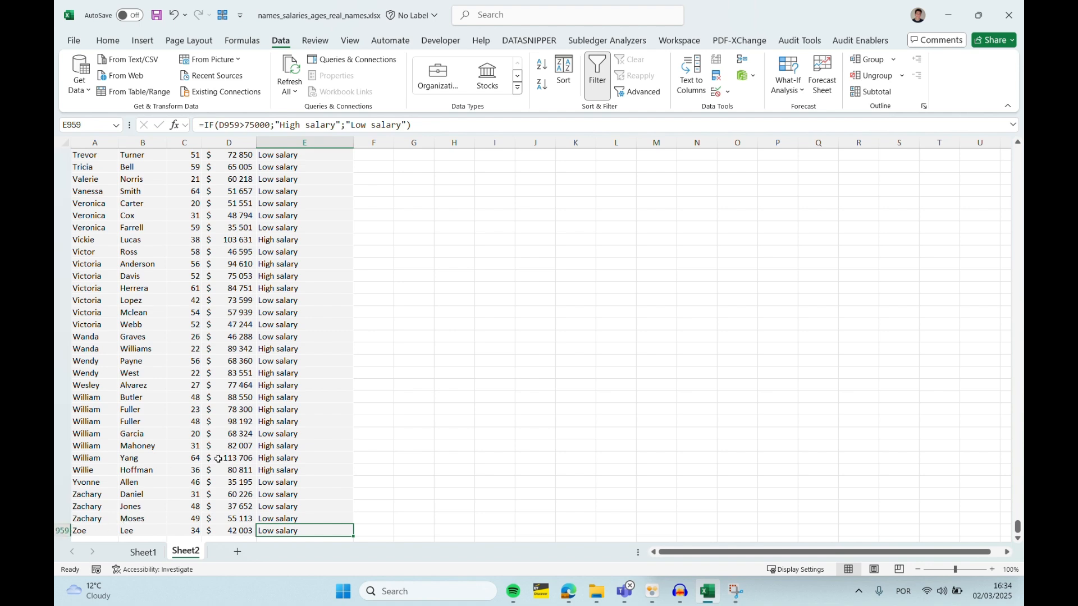
key(ctrl+Up)
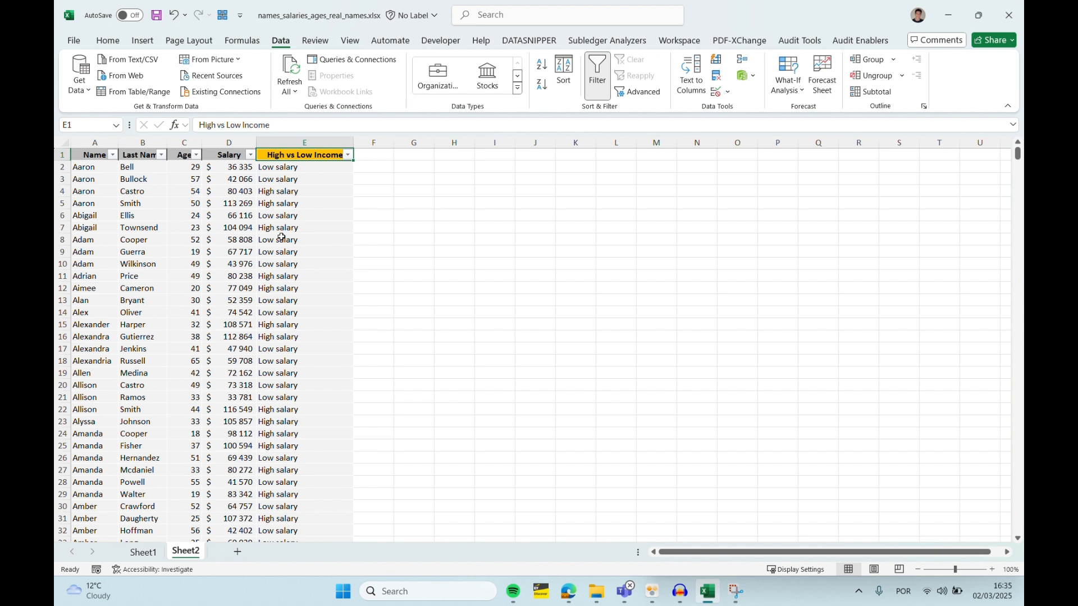
key(Down)
key(Down)
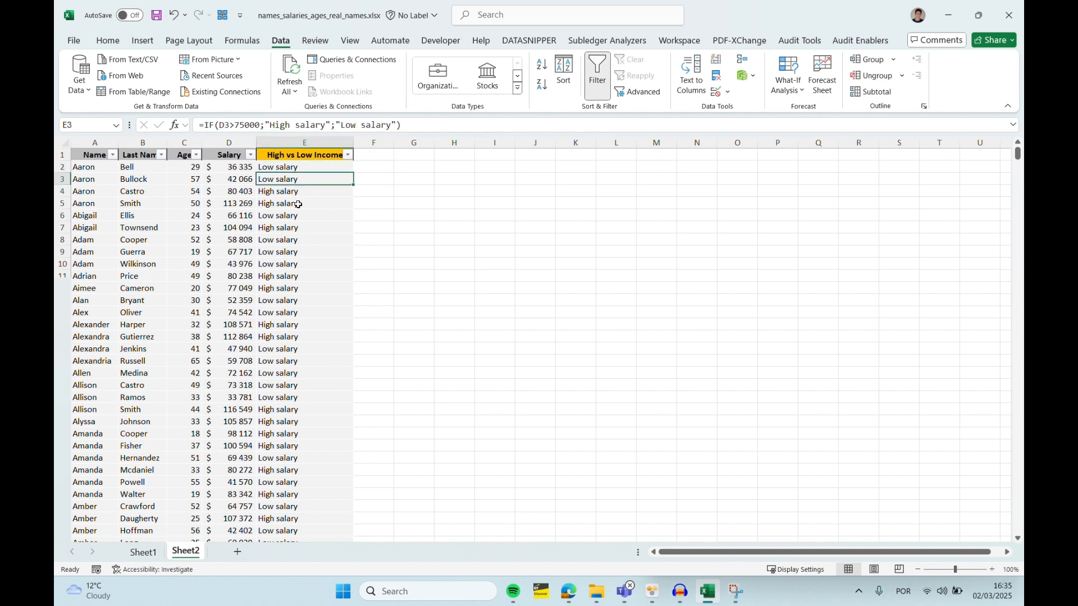